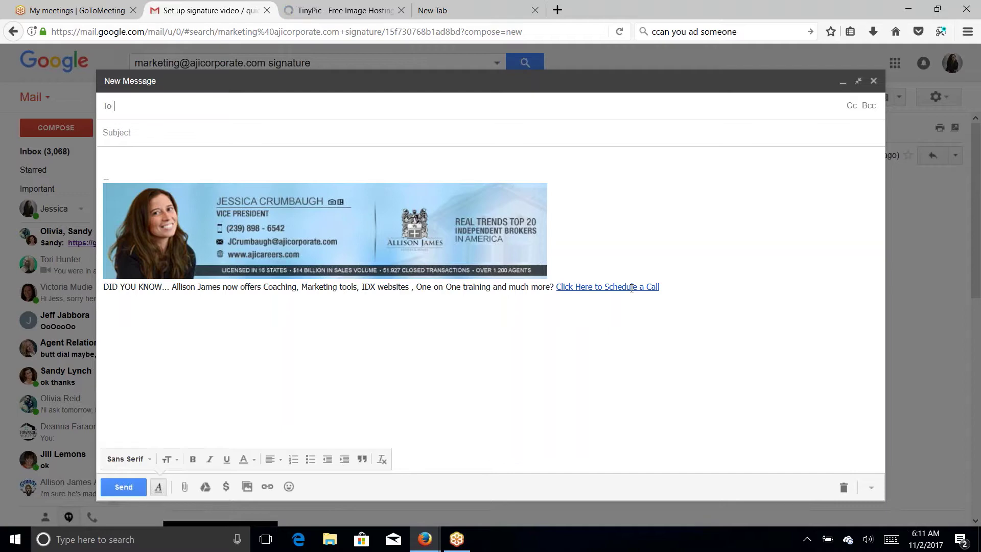
# Discard the open draft message and return to the Gmail Inbox
pyautogui.click(873, 80)
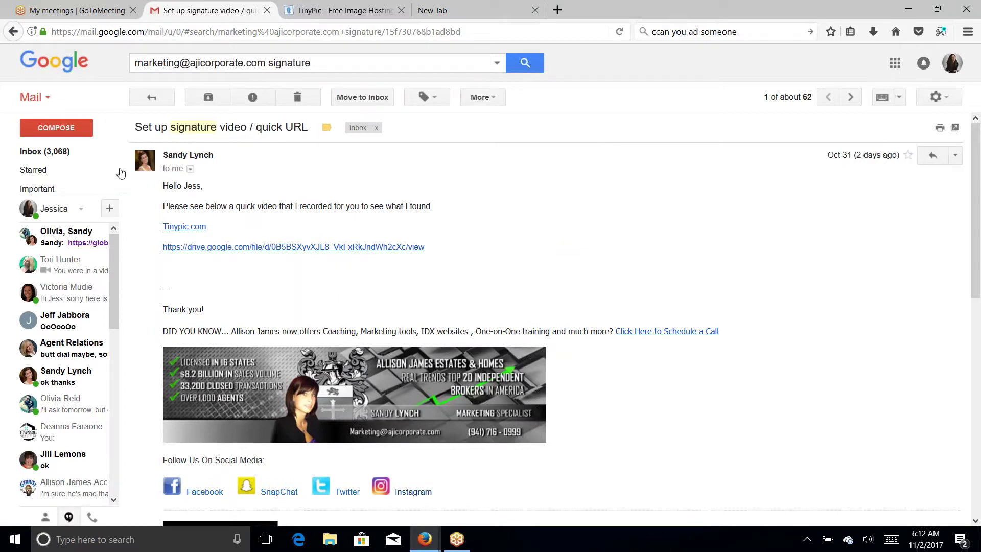
pyautogui.click(45, 151)
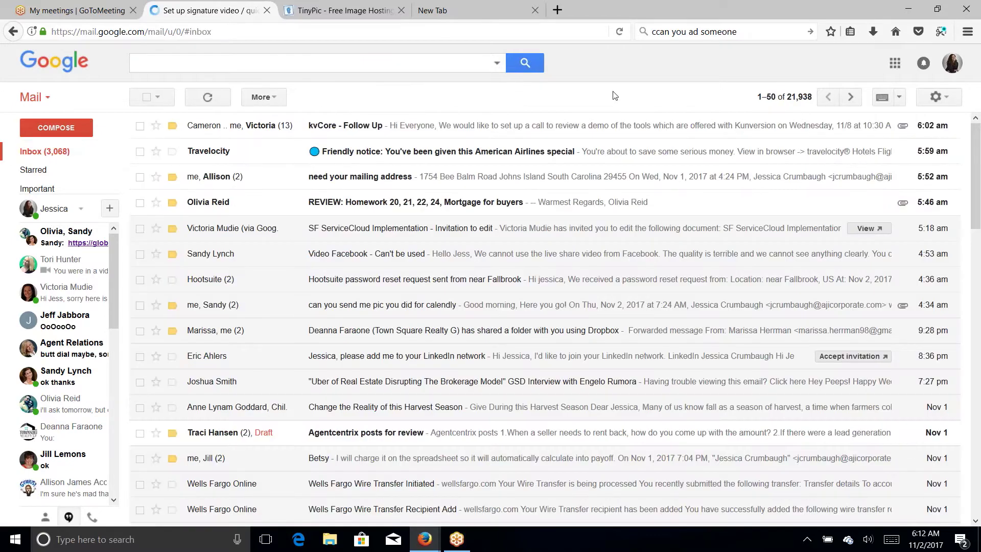
# Open Gmail Settings from the gear menu, landing on the General tab
pyautogui.click(947, 99)
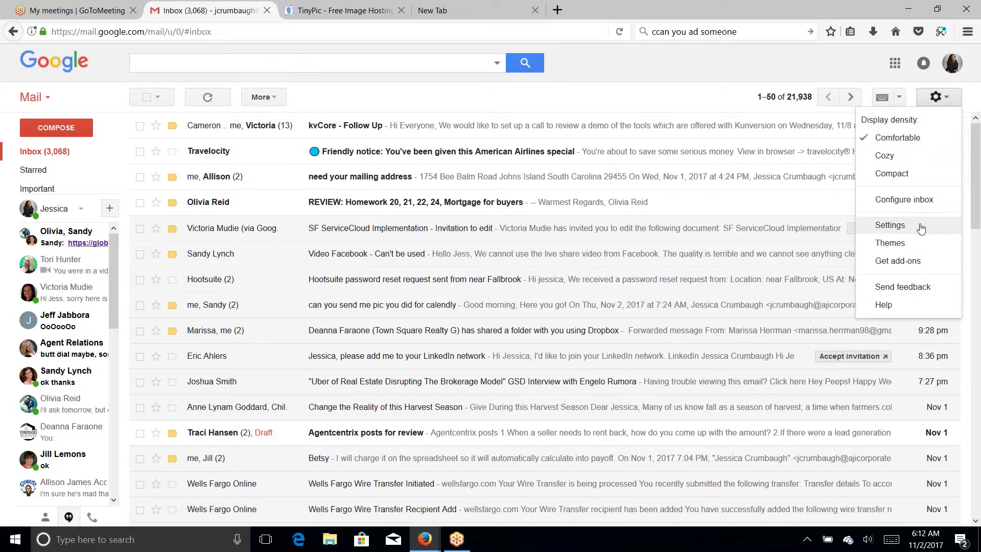
pyautogui.click(890, 224)
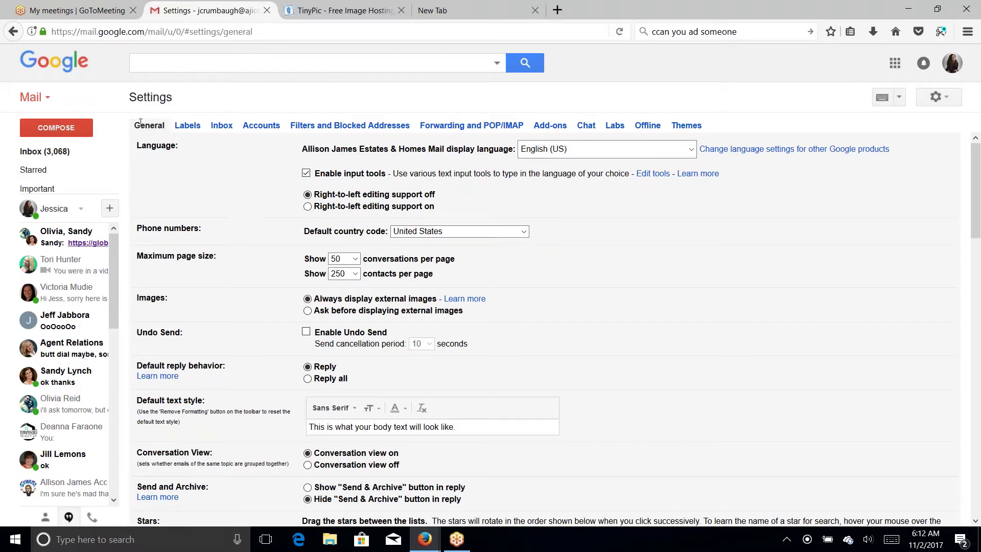
pyautogui.scroll(-1, 222, 177)
pyautogui.scroll(-2, 223, 178)
pyautogui.scroll(-1, 223, 177)
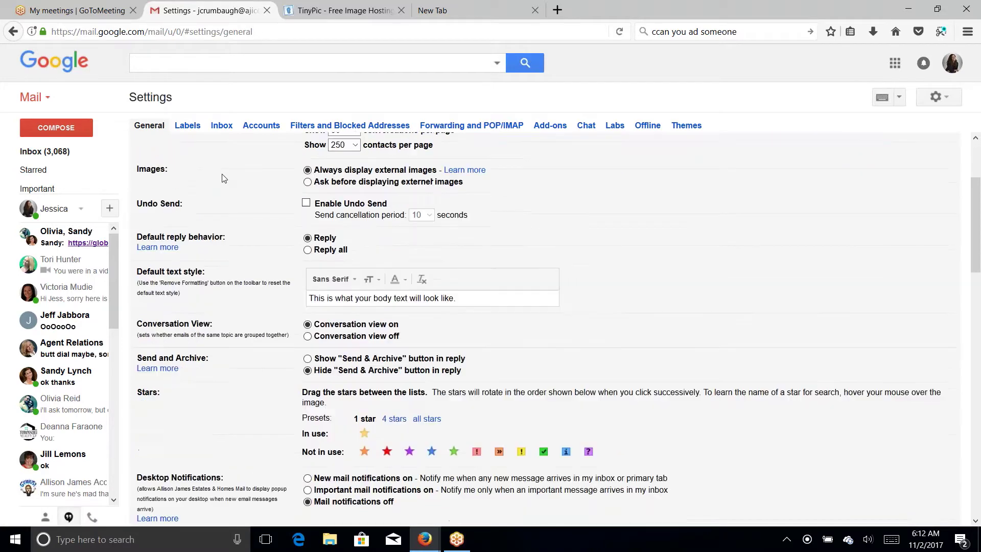
pyautogui.scroll(-1, 222, 177)
pyautogui.scroll(-1, 222, 177)
pyautogui.scroll(-3, 222, 176)
pyautogui.scroll(-3, 222, 176)
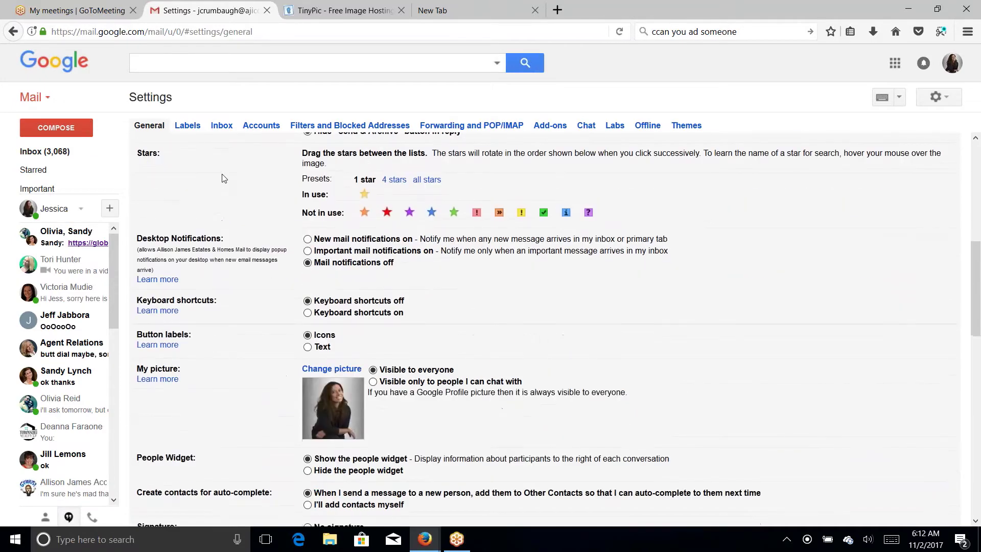
pyautogui.scroll(-2, 223, 177)
pyautogui.scroll(-2, 222, 177)
pyautogui.scroll(-1, 223, 177)
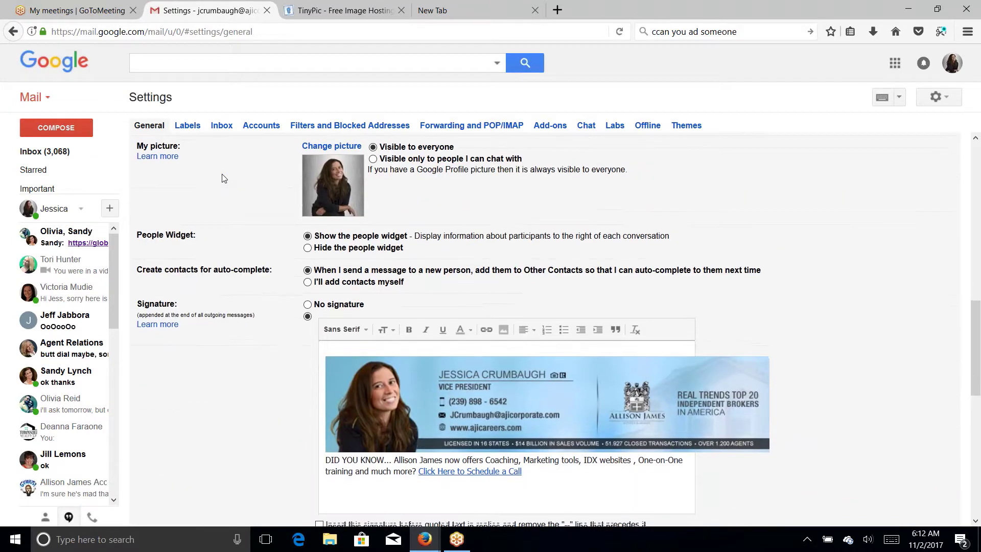
pyautogui.scroll(-1, 222, 177)
pyautogui.scroll(-1, 200, 284)
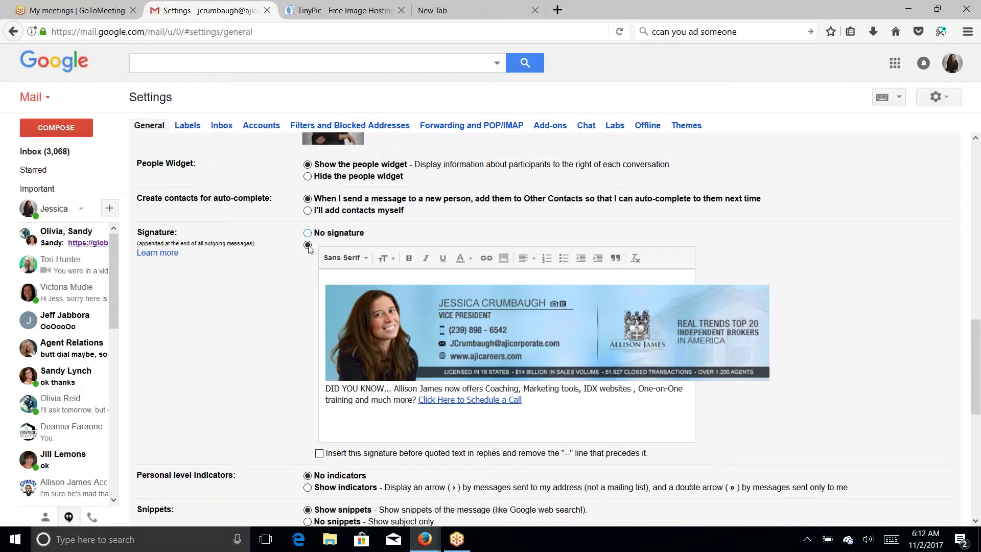
# Select the existing banner image in the Signature section
pyautogui.click(526, 328)
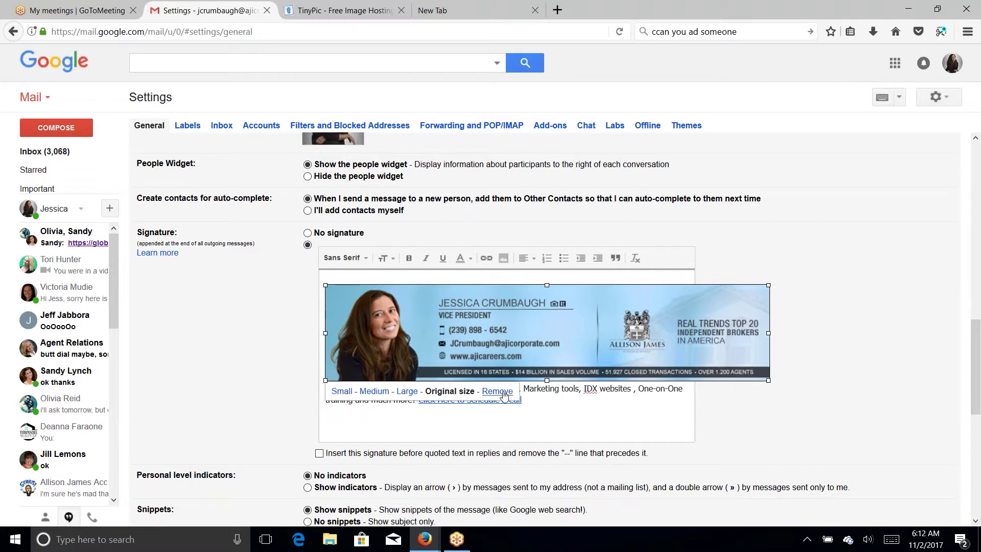
# Remove the old banner and re-paste the promotional sentence and scheduling link in bold
pyautogui.click(498, 391)
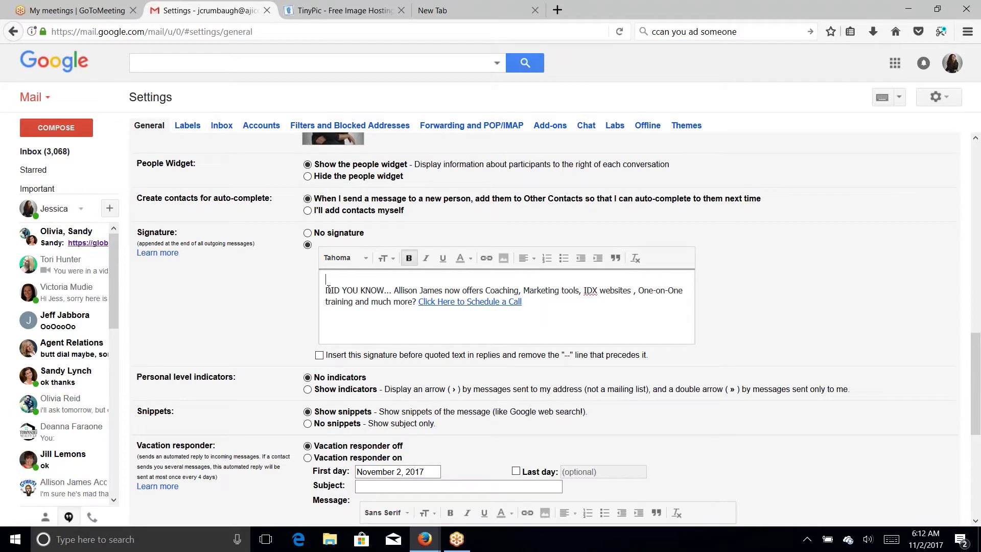
pyautogui.moveTo(326, 290); pyautogui.dragTo(534, 314)
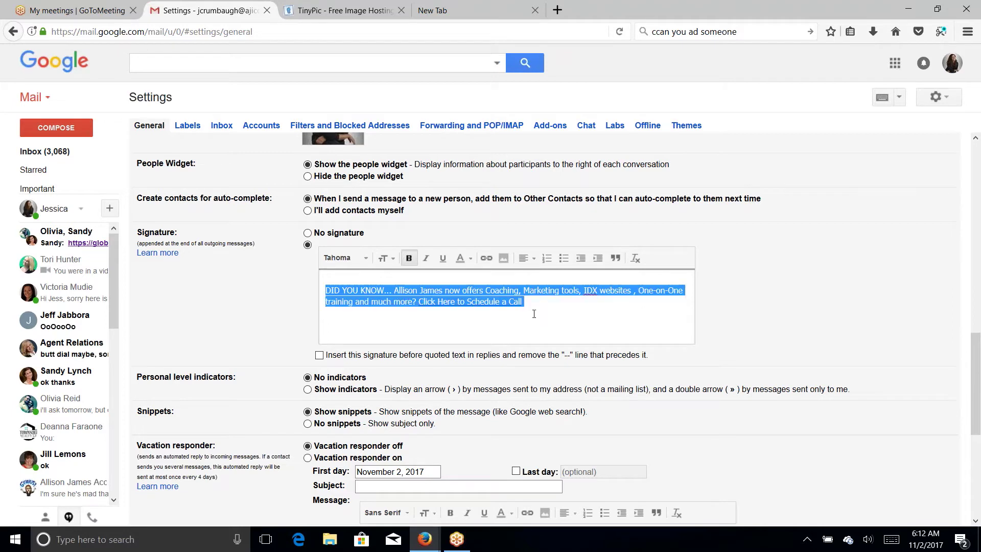
pyautogui.press('Delete')
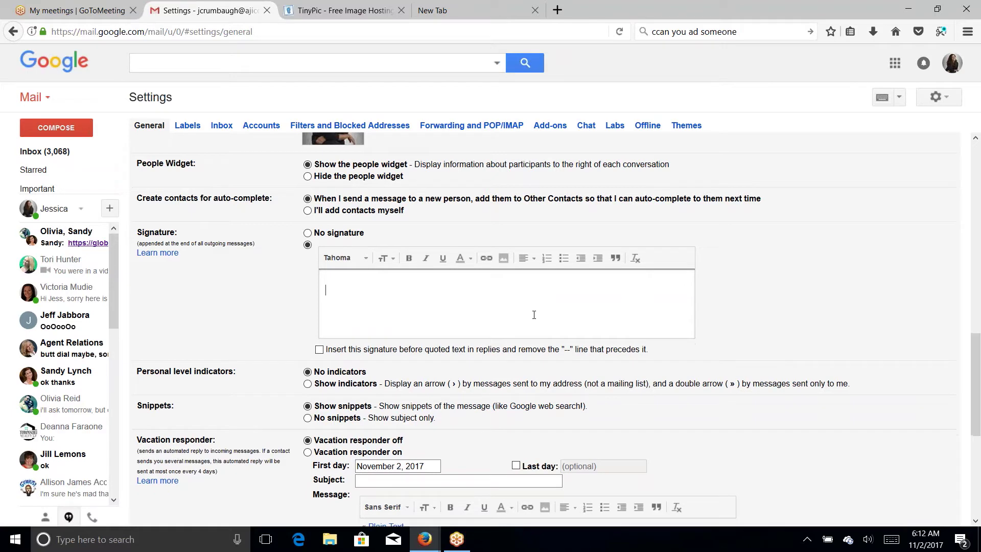
pyautogui.hotkey('ctrl', 'b')
pyautogui.write('DID YOU KNOW... Allison James now offers Coaching, Marketing tools, IDX websites , One-on-One training and much more? Click Here to Schedule a Call')
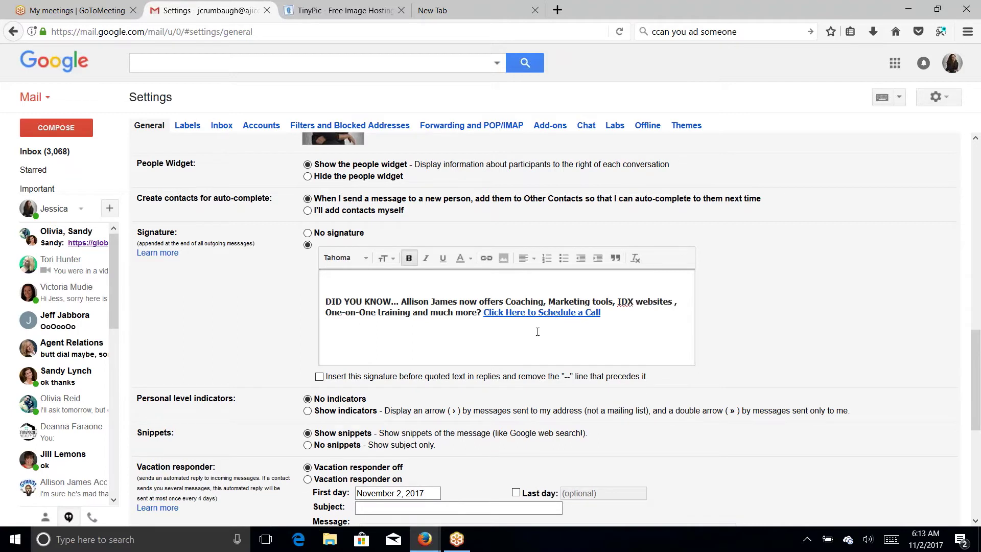
pyautogui.click(378, 281)
# Start inserting a signature image by Web Address (URL), then go to TinyPic
pyautogui.click(501, 257)
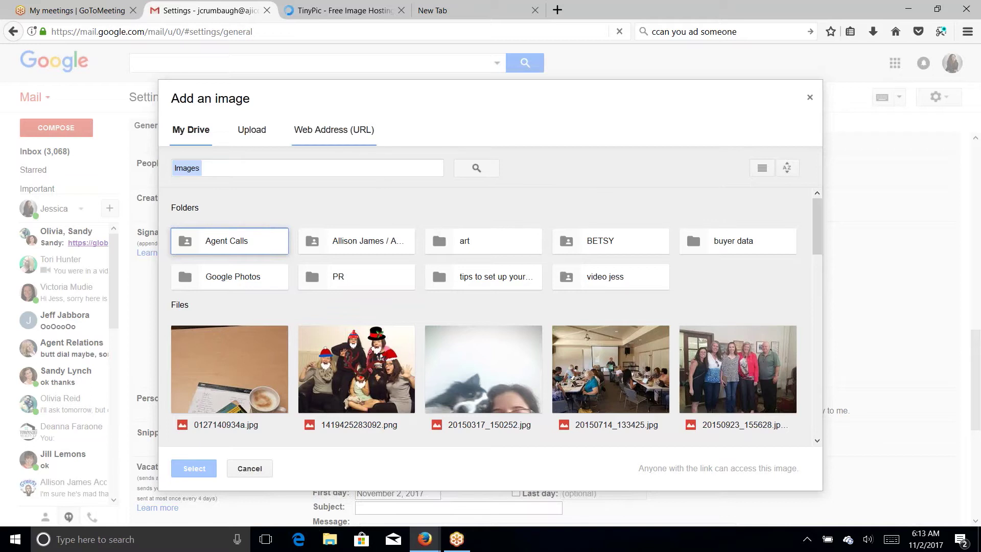
pyautogui.click(333, 129)
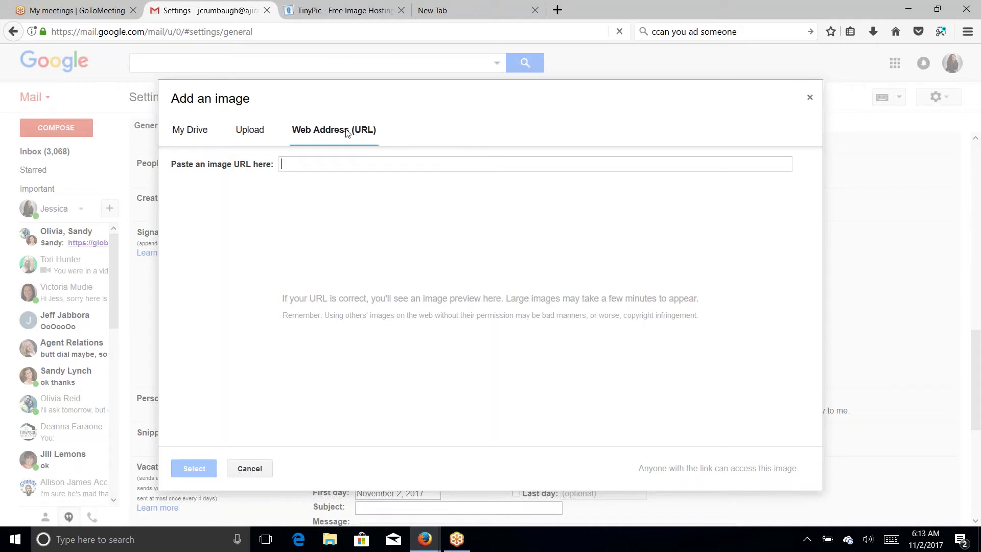
pyautogui.click(316, 10)
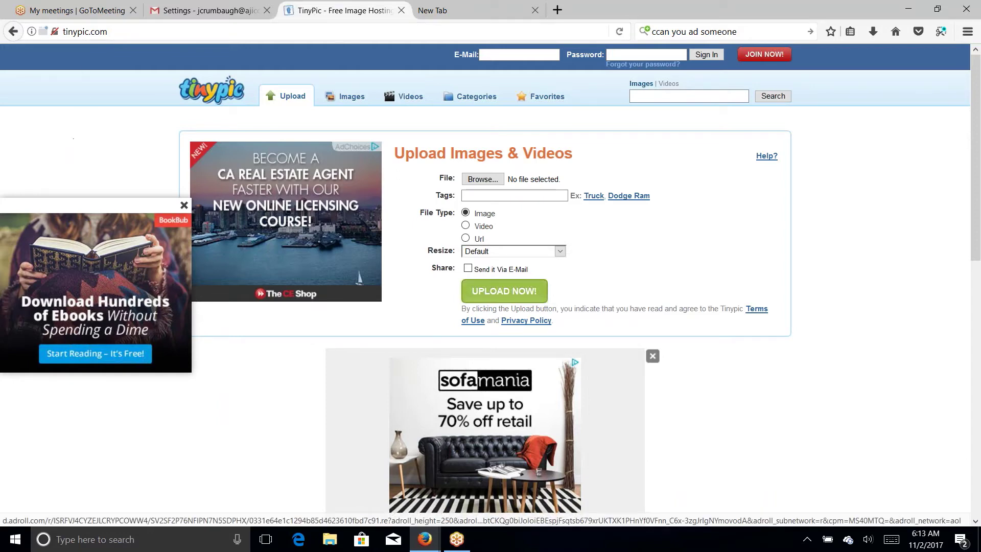
# Choose the signature .jpg from the Pictures folder and upload it to TinyPic
pyautogui.click(482, 179)
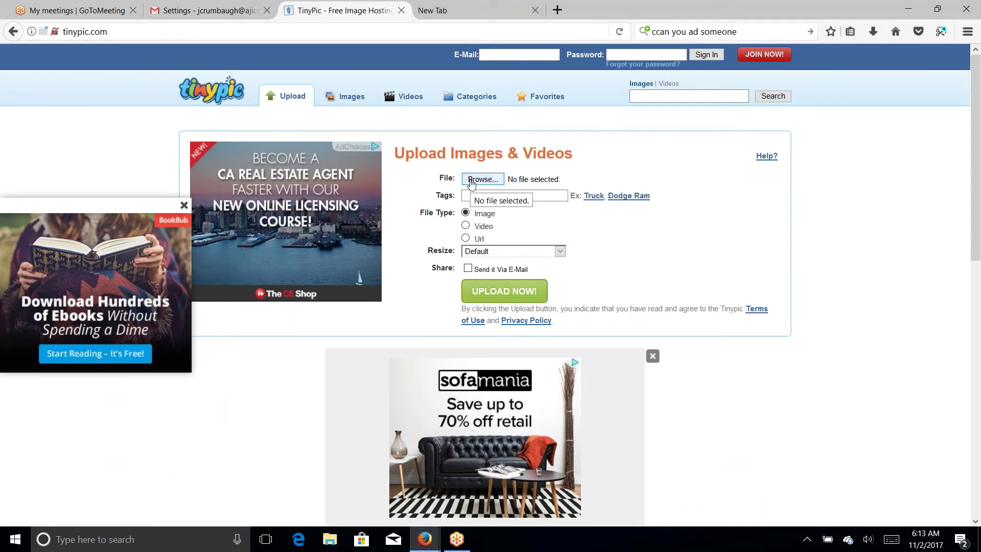
pyautogui.click(482, 179)
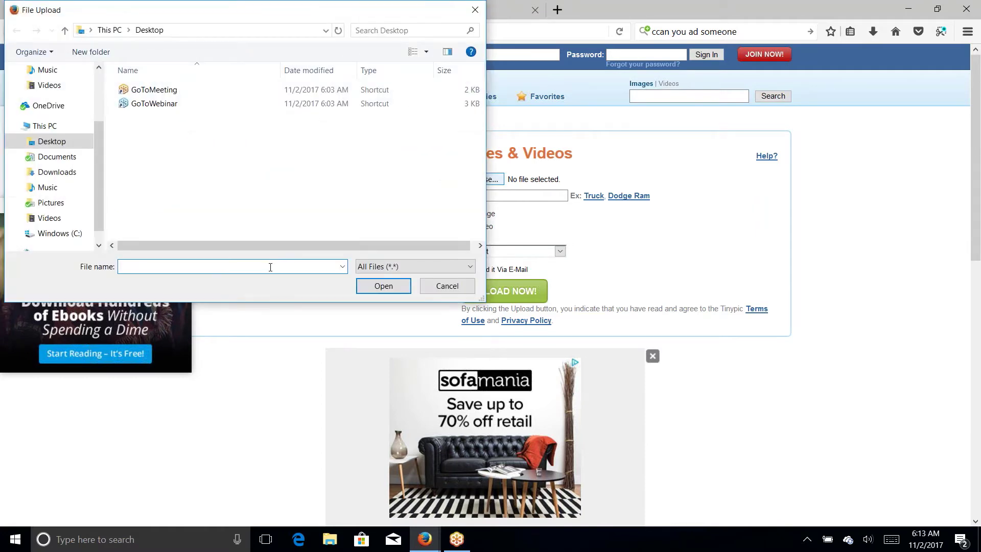
pyautogui.click(50, 203)
pyautogui.write('je')
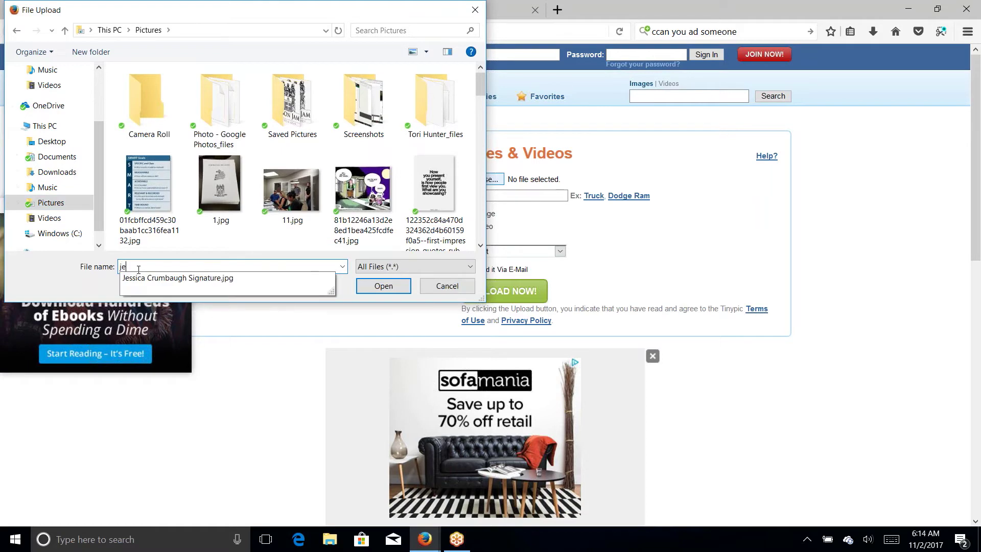
pyautogui.click(151, 281)
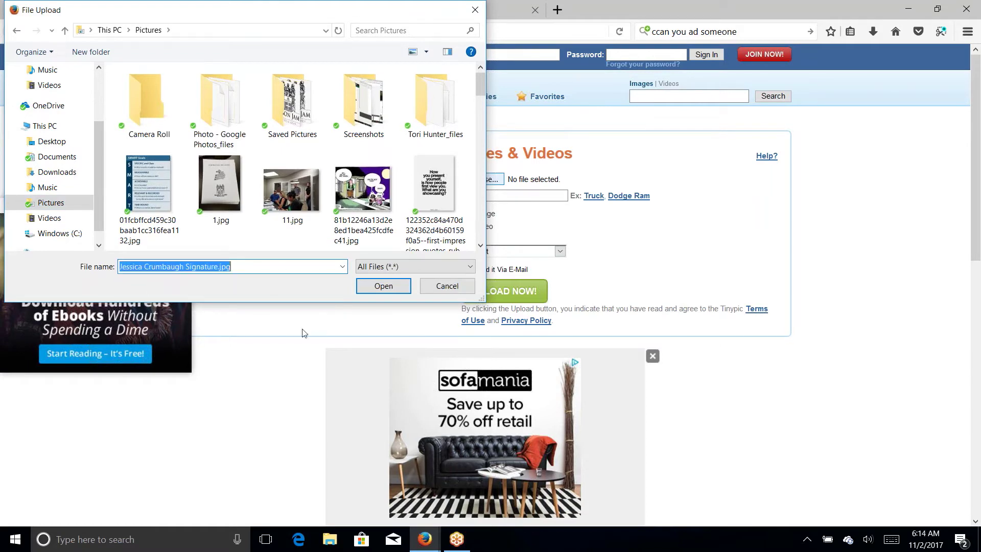
pyautogui.click(383, 286)
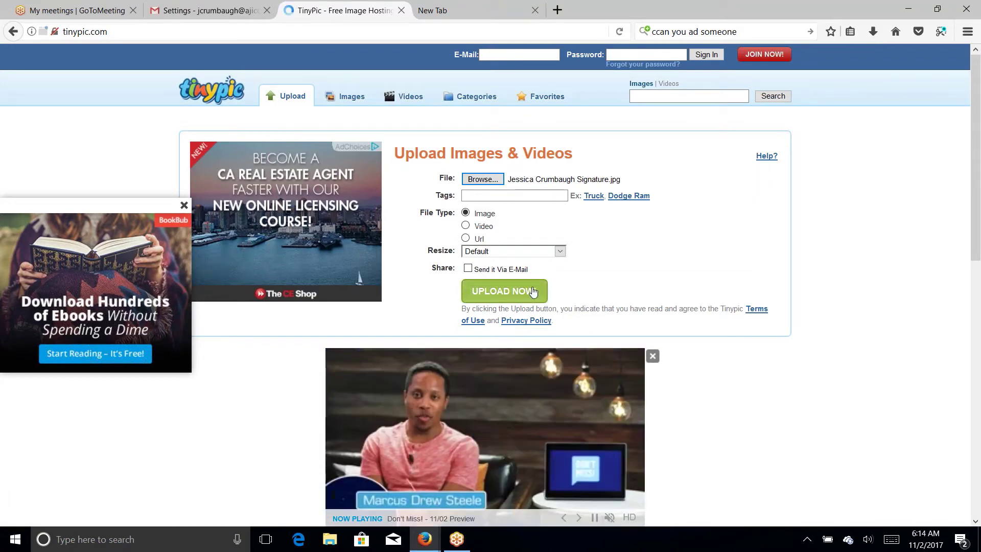
pyautogui.click(532, 292)
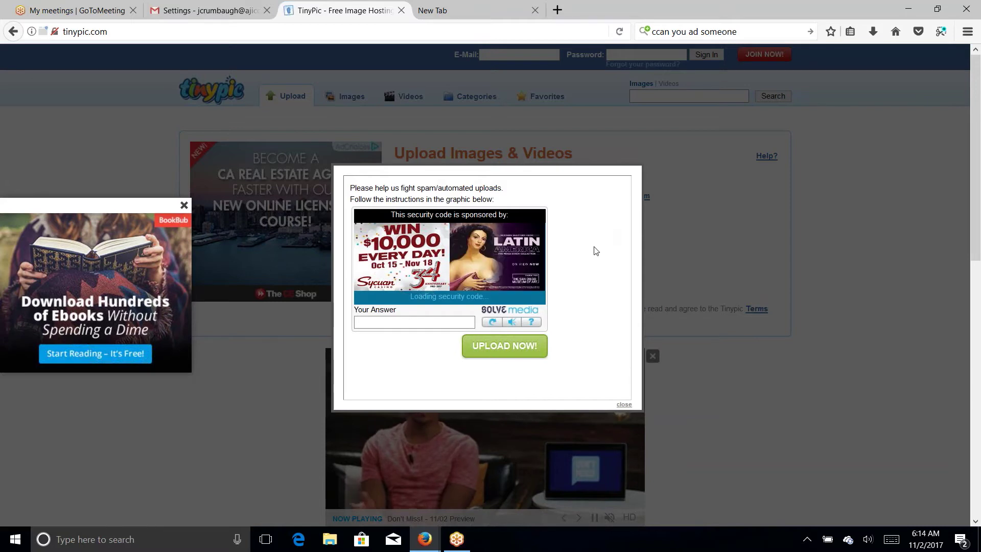
# Answer TinyPic's captcha and submit it with UPLOAD NOW
pyautogui.click(443, 329)
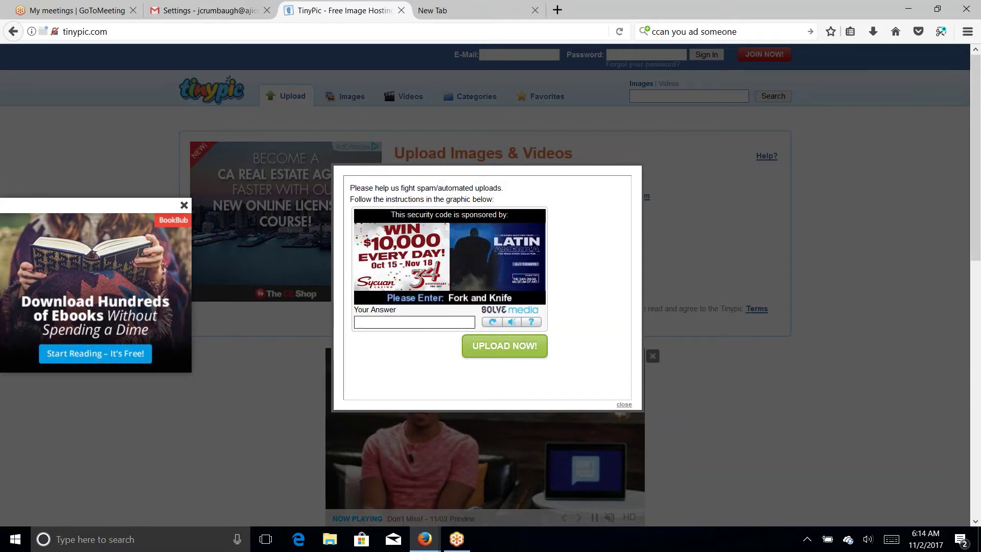
pyautogui.write('For')
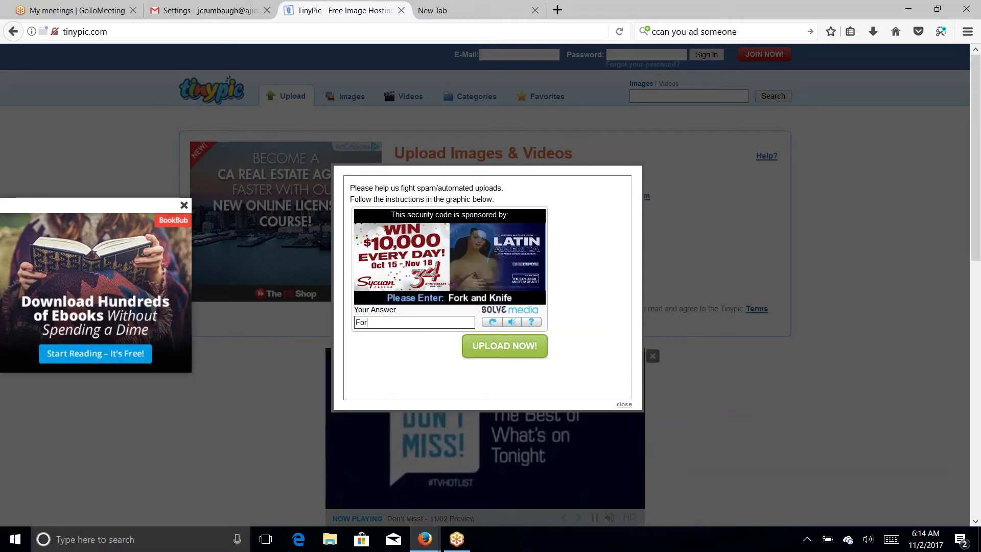
pyautogui.write('k a')
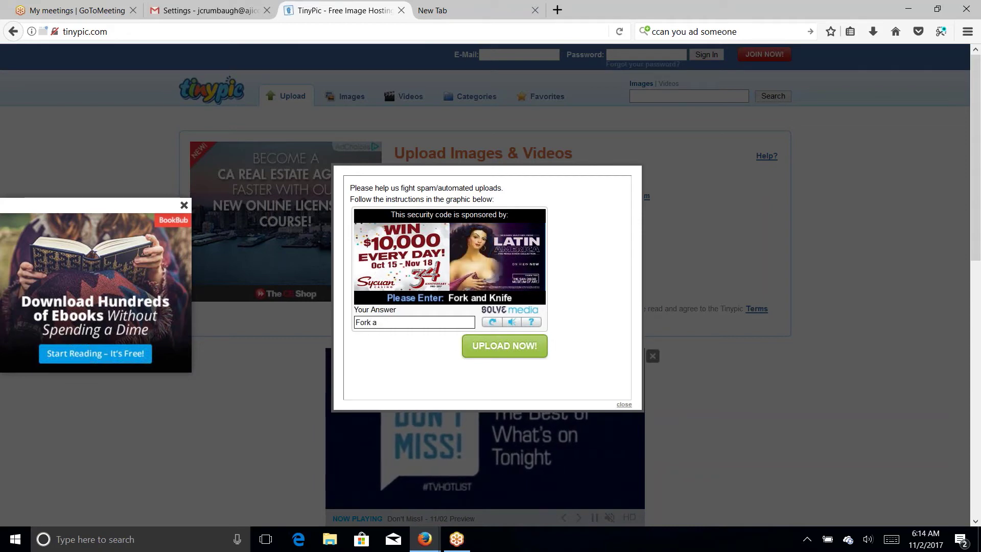
pyautogui.write('nd Kn')
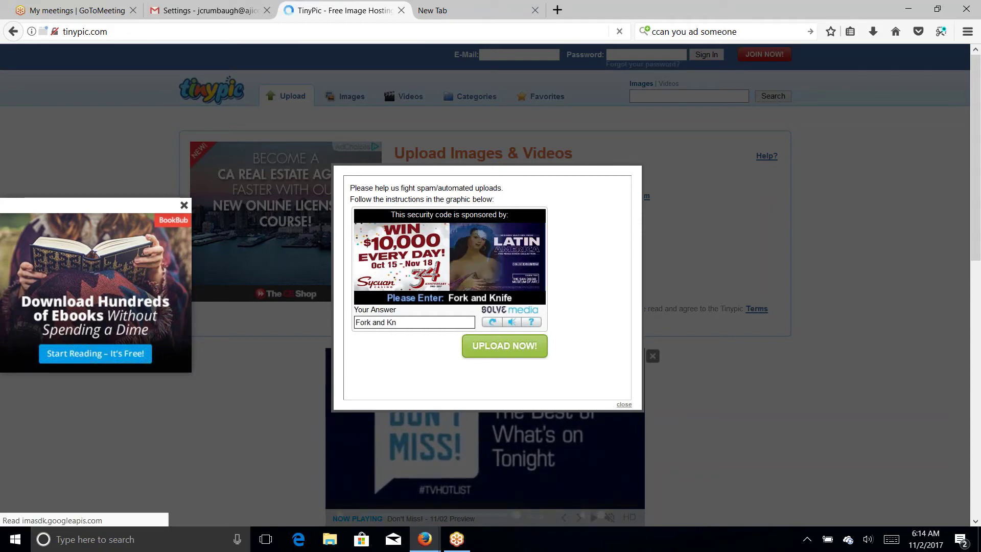
pyautogui.write('ife')
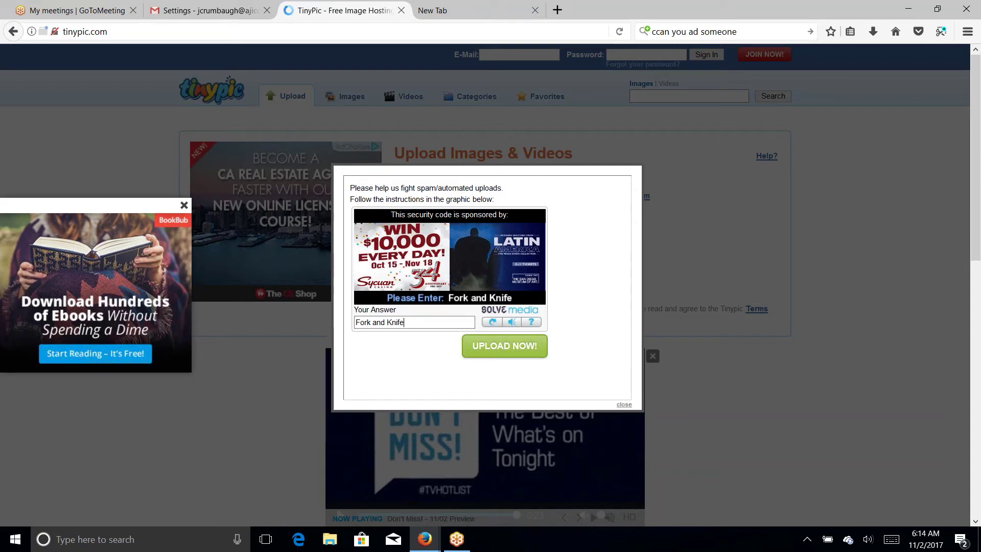
pyautogui.click(504, 346)
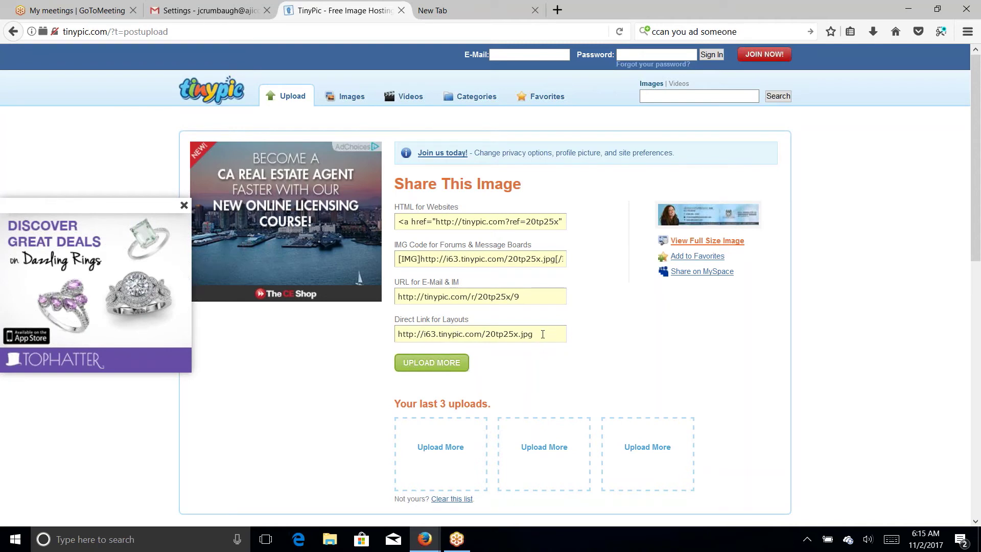
# Copy the image's Direct Link for Layouts and return to Gmail Settings
pyautogui.moveTo(542, 334); pyautogui.dragTo(397, 334)
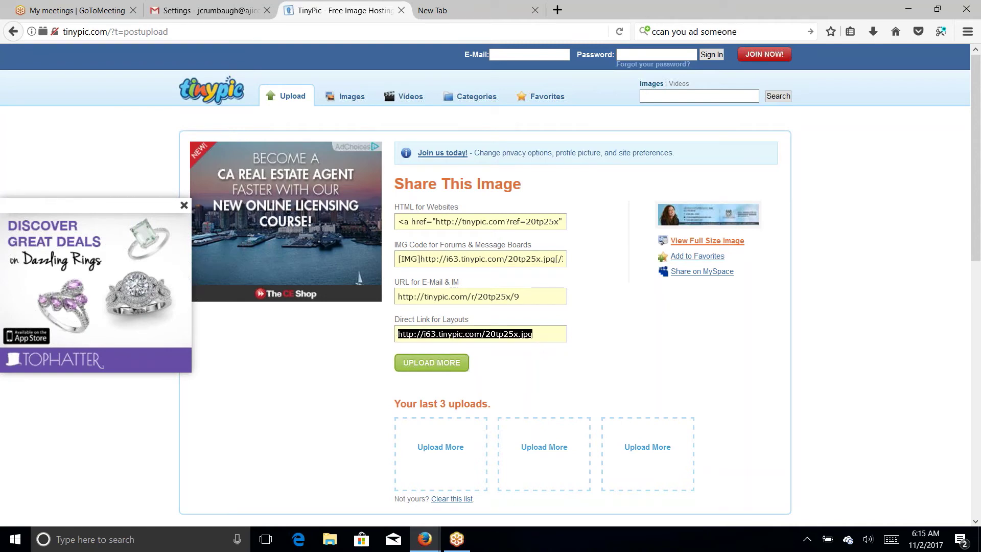
pyautogui.hotkey('ctrl', 'c')
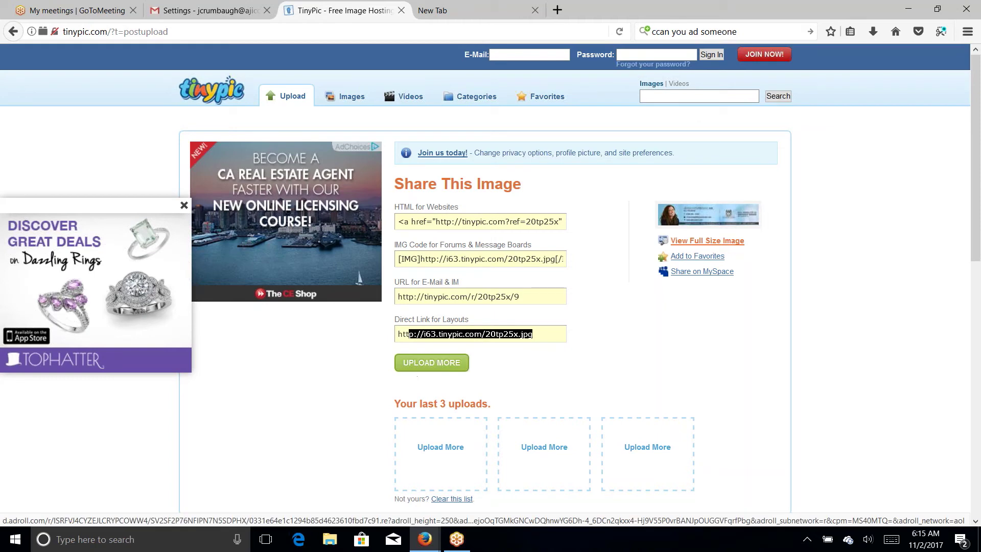
pyautogui.click(283, 354)
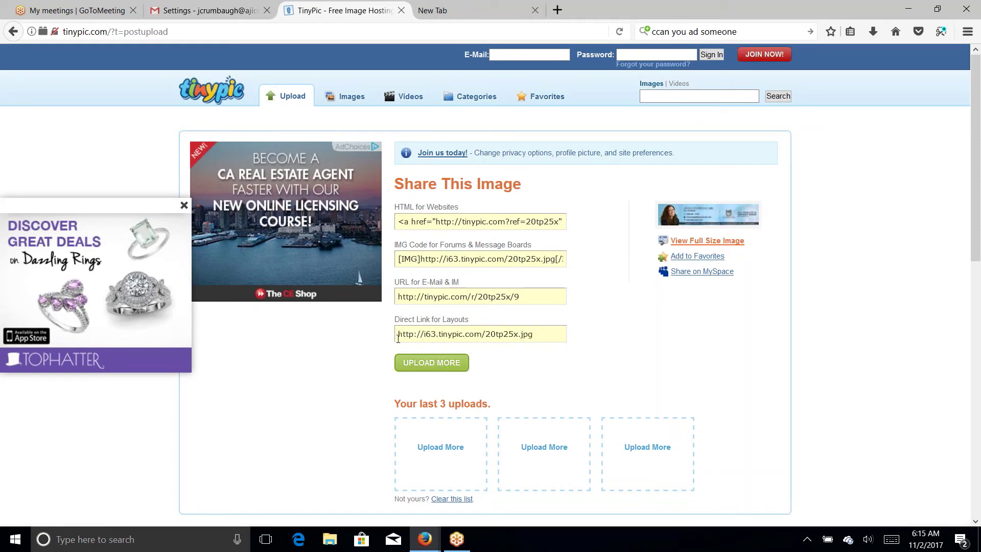
pyautogui.tripleClick(409, 335)
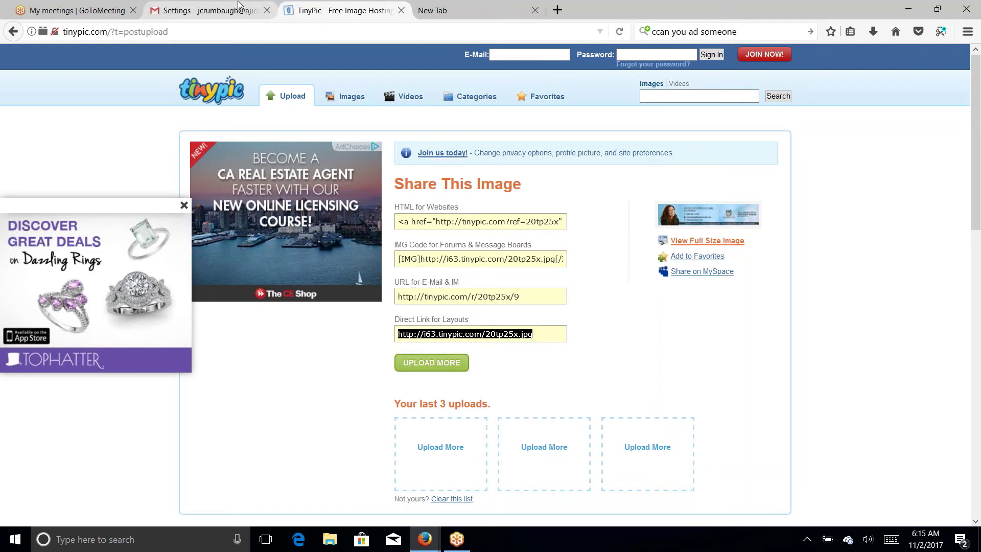
pyautogui.click(208, 10)
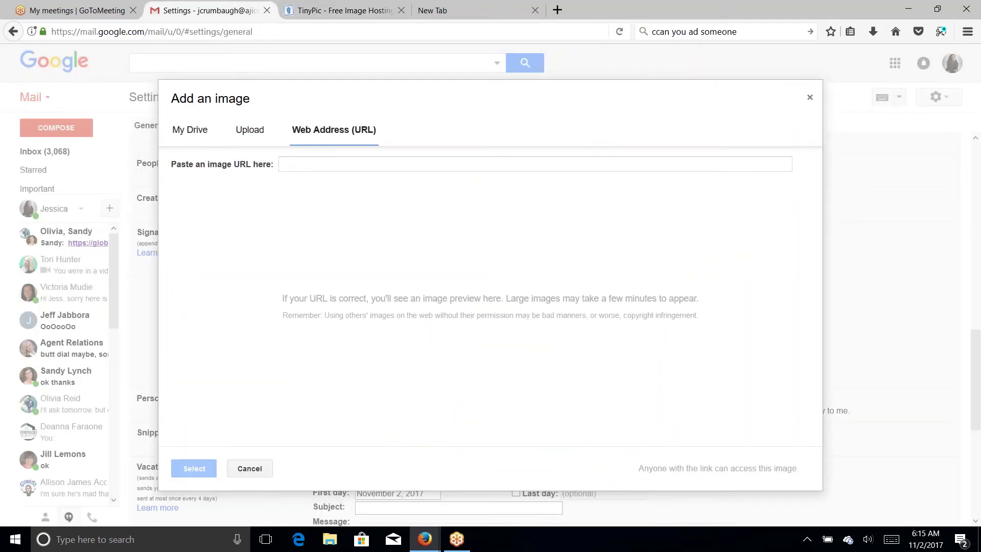
# Insert the banner from the pasted TinyPic direct link above the bold sentence
pyautogui.hotkey('ctrl', 'v')
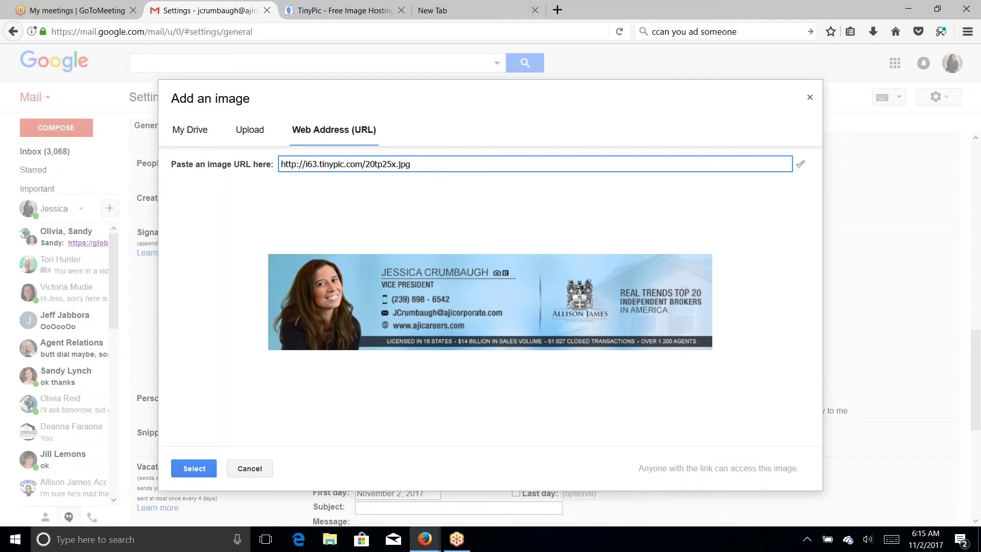
pyautogui.click(194, 469)
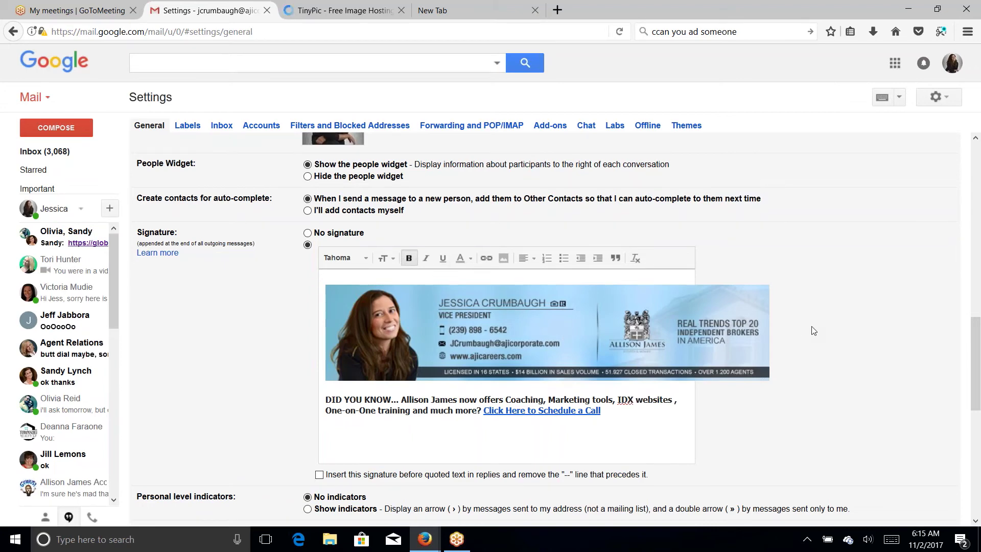
pyautogui.click(532, 327)
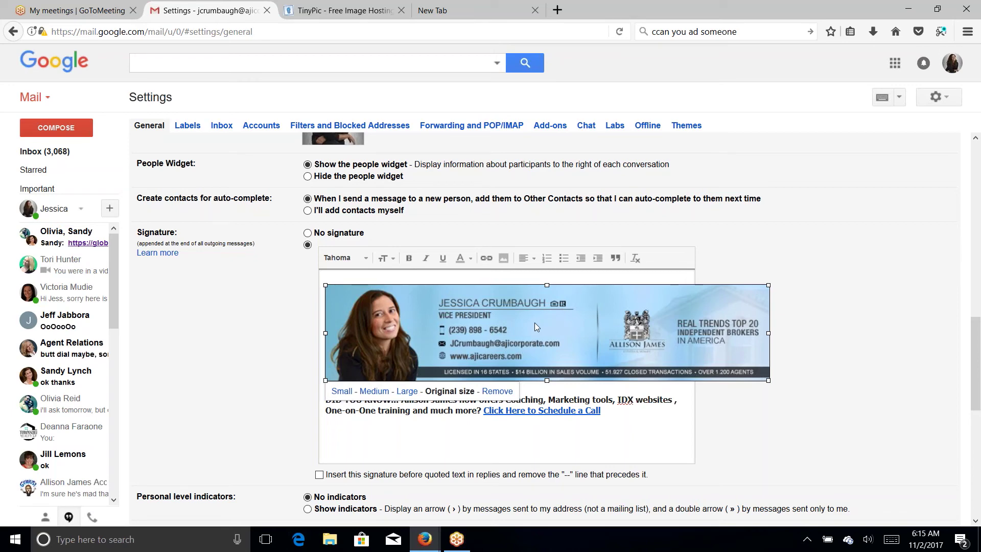
# Try Small, Medium and Large, keep Original size, save, and check in a new message
pyautogui.click(341, 391)
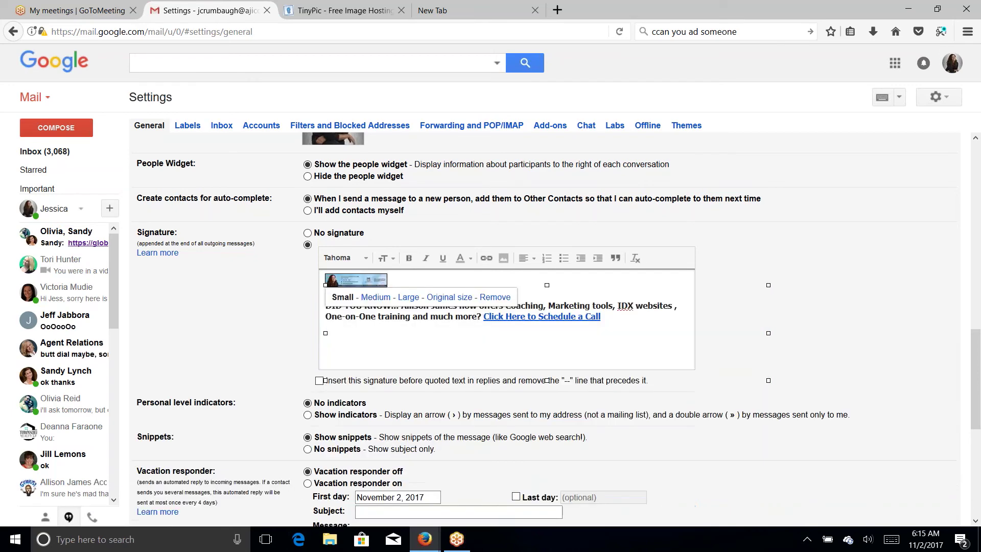
pyautogui.click(375, 297)
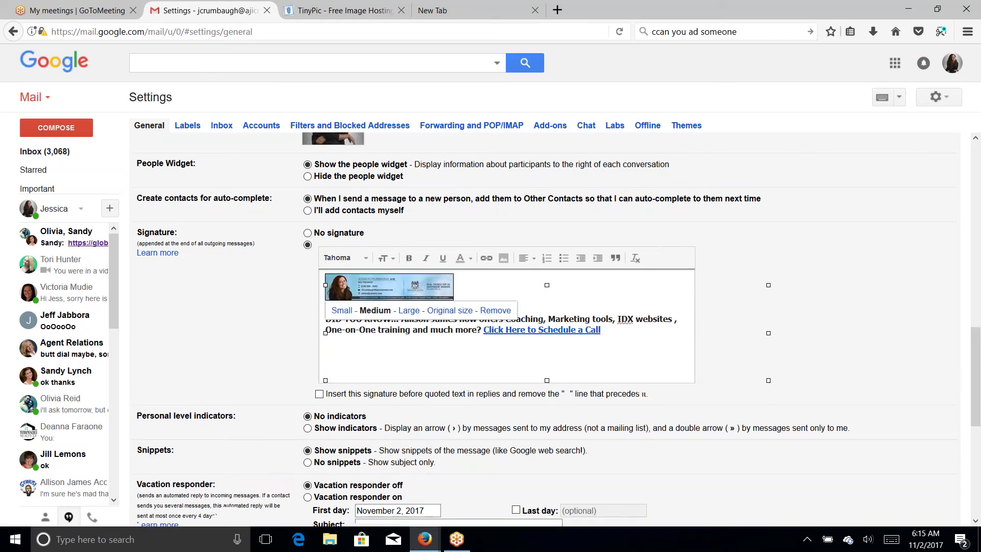
pyautogui.click(409, 311)
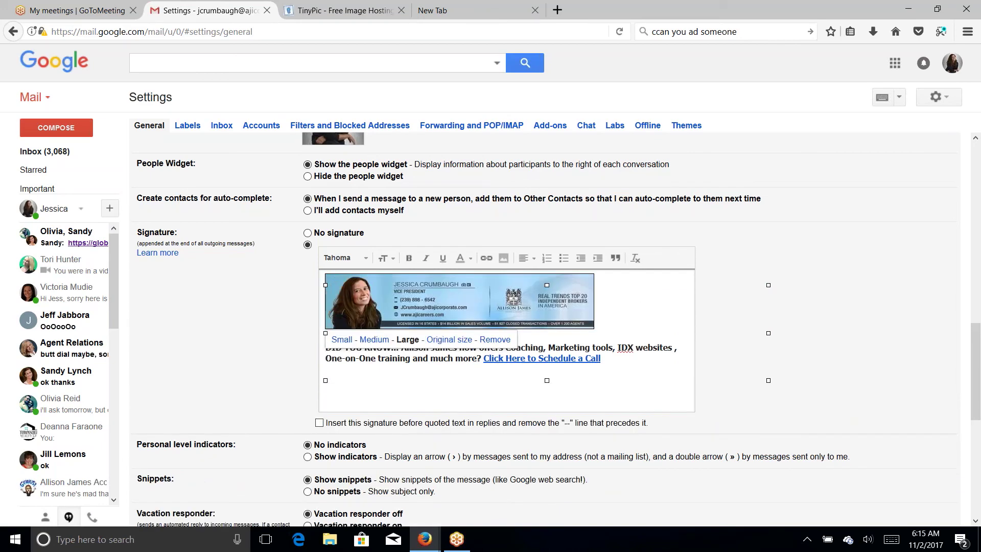
pyautogui.click(449, 340)
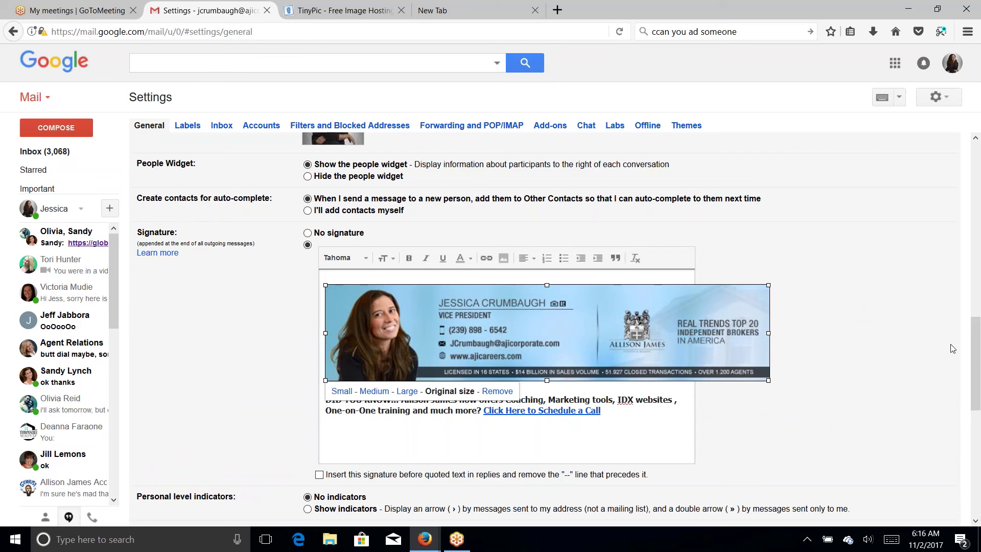
pyautogui.scroll(-1, 855, 333)
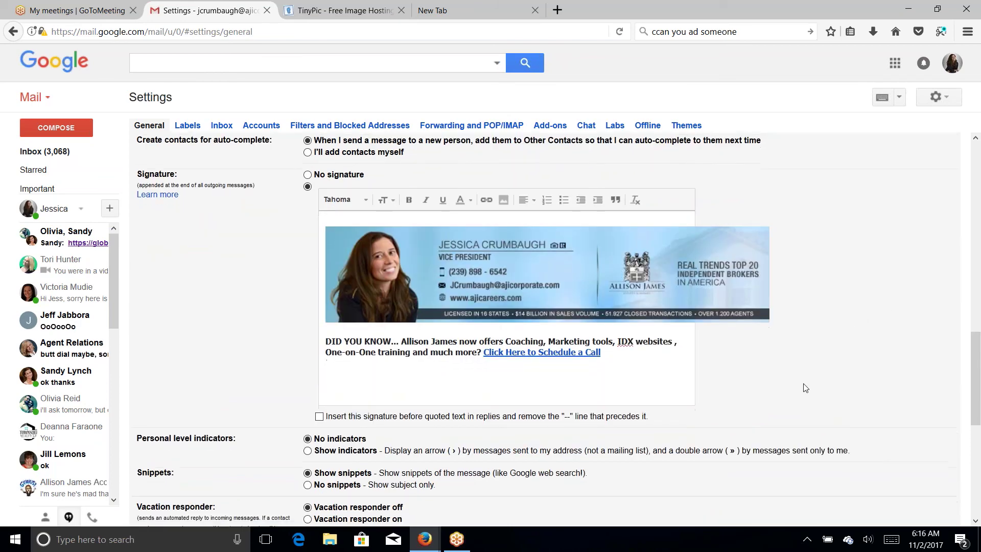
pyautogui.scroll(-5, 855, 333)
pyautogui.scroll(-3, 856, 333)
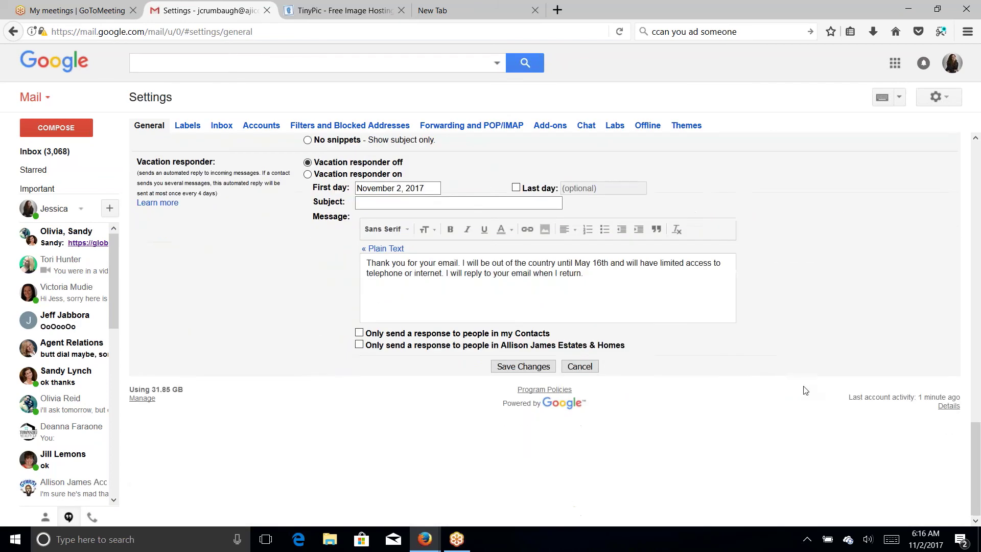
pyautogui.click(535, 371)
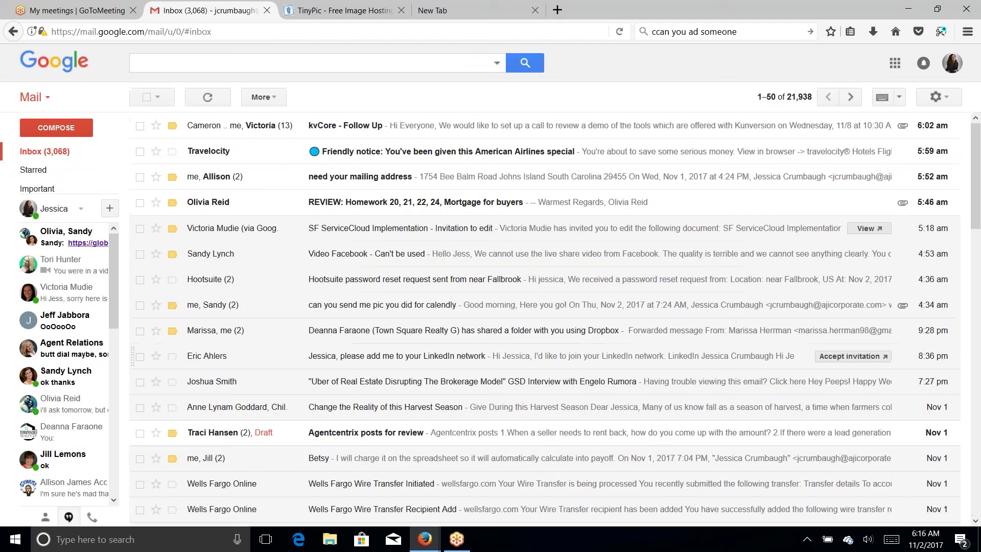
pyautogui.click(56, 127)
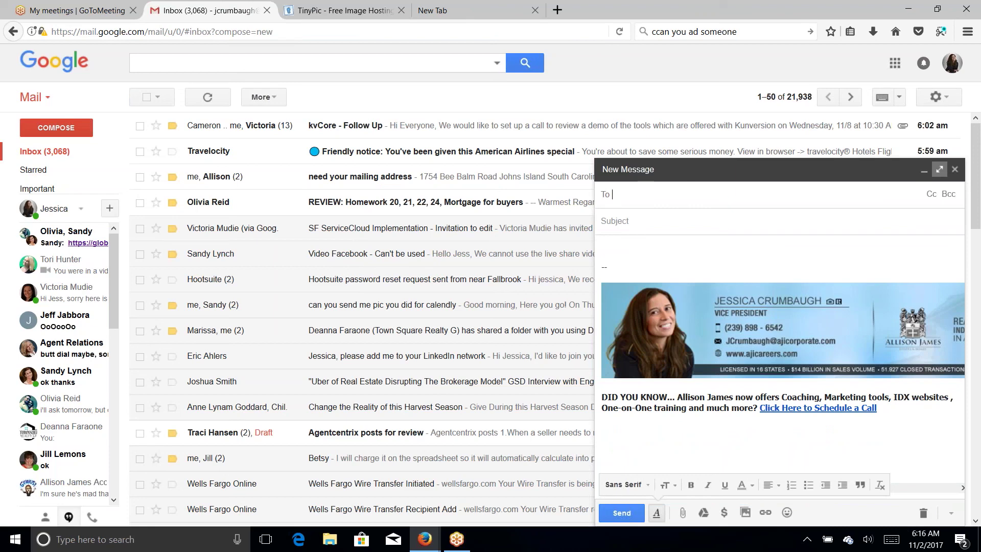
# Expand the new message to full size to show the banner signature and scheduling link
pyautogui.click(939, 169)
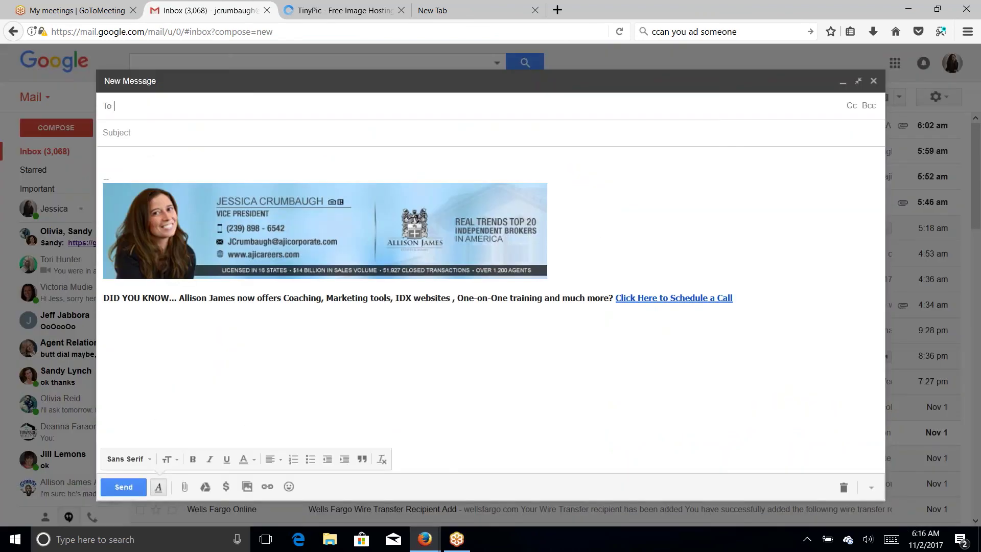